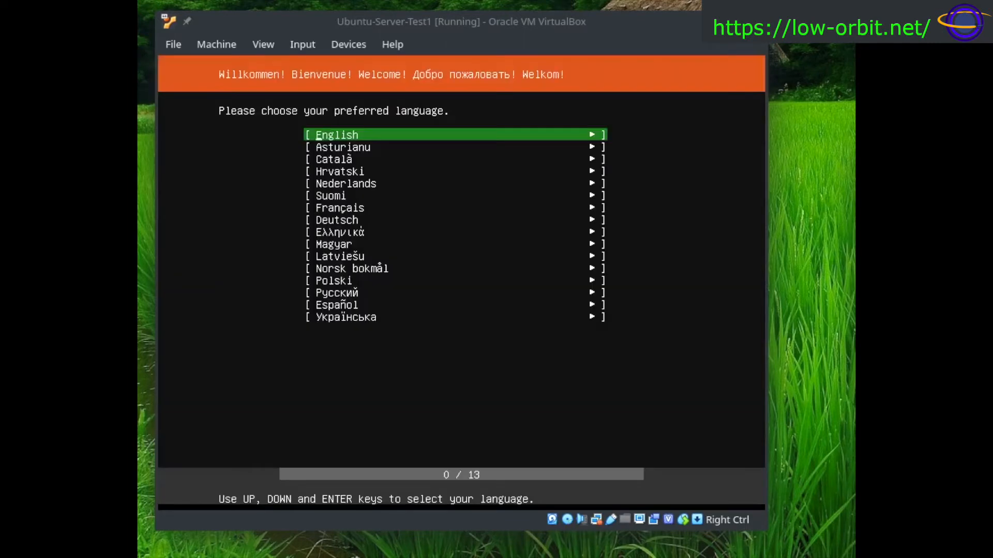
Choose English as the installer language and accept the English (US) keyboard layout and variant.
{"action": "key", "text": "alt+Tab"}
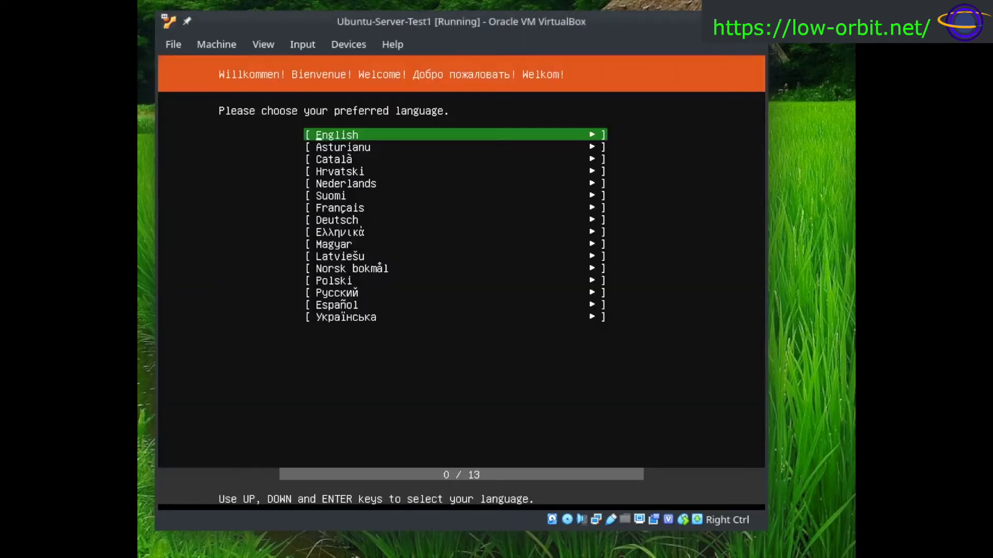
{"action": "key", "text": "Return"}
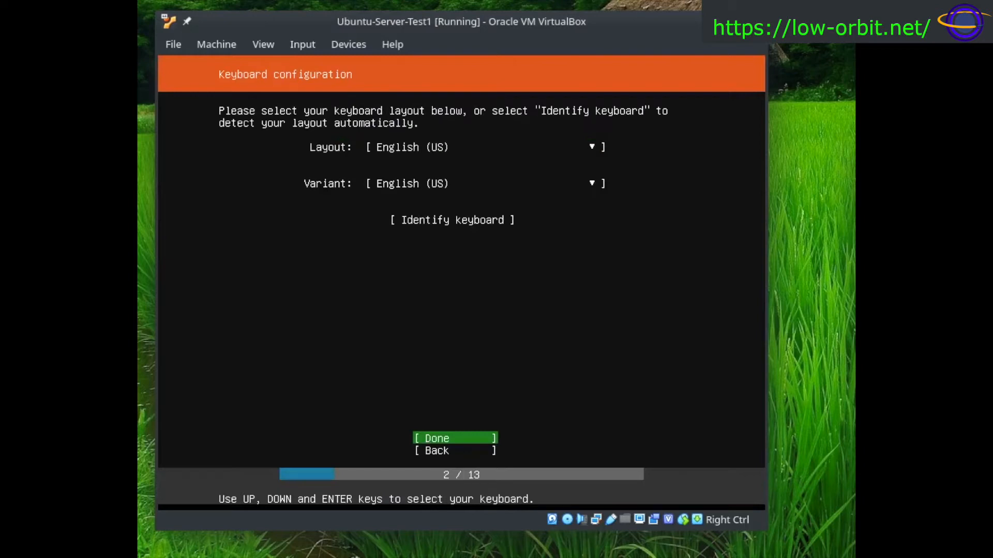
{"action": "key", "text": "Return"}
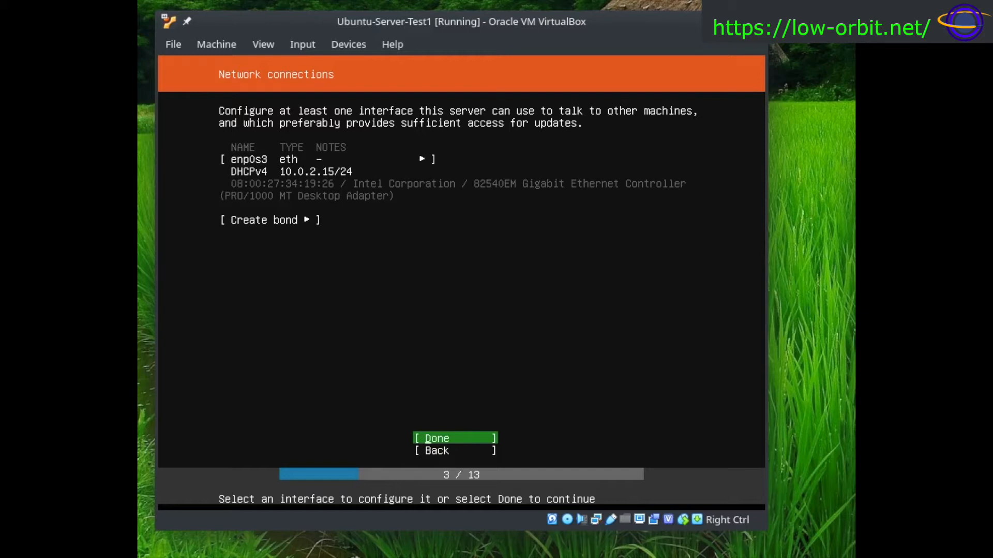
Accept the default network connection, blank proxy address and default Ubuntu archive mirror.
{"action": "key", "text": "Return"}
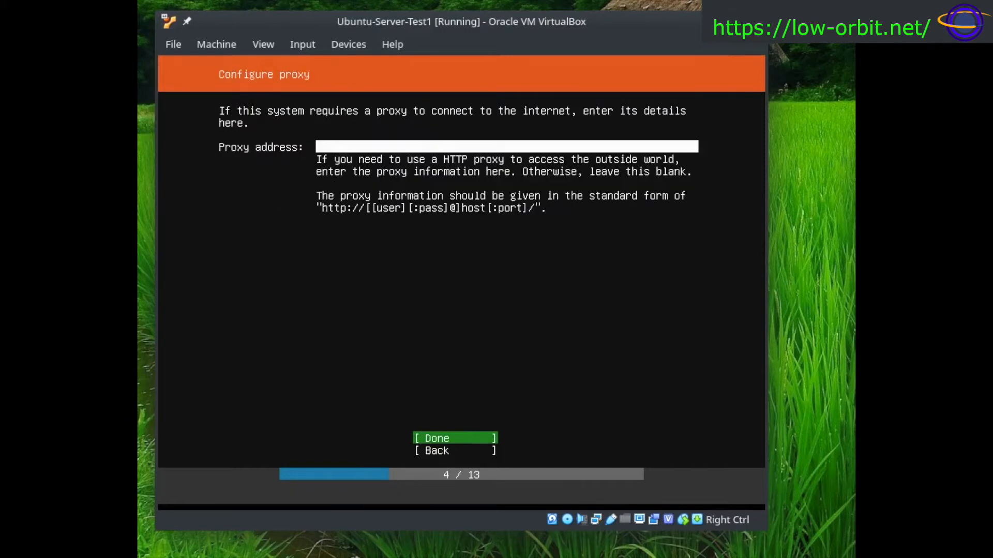
{"action": "key", "text": "Return"}
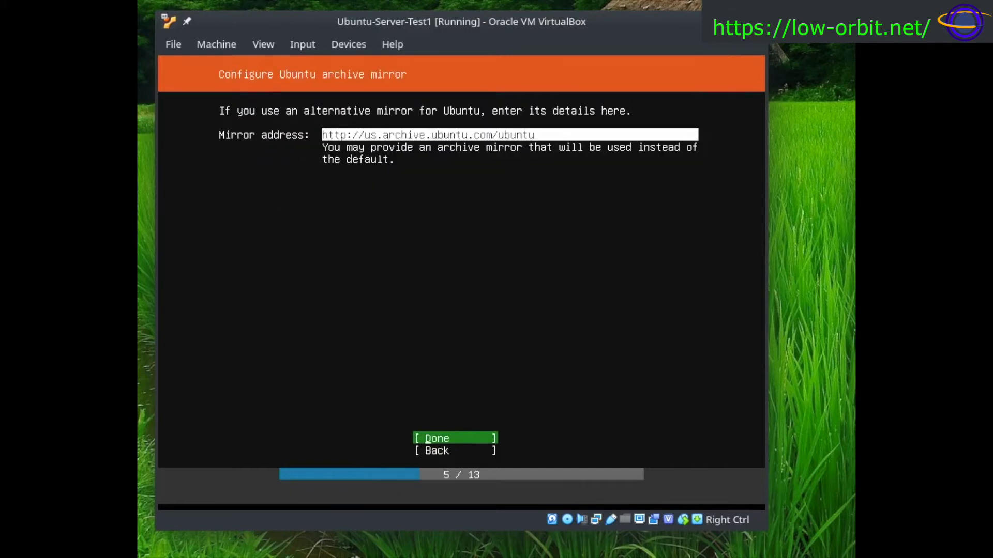
{"action": "key", "text": "Return"}
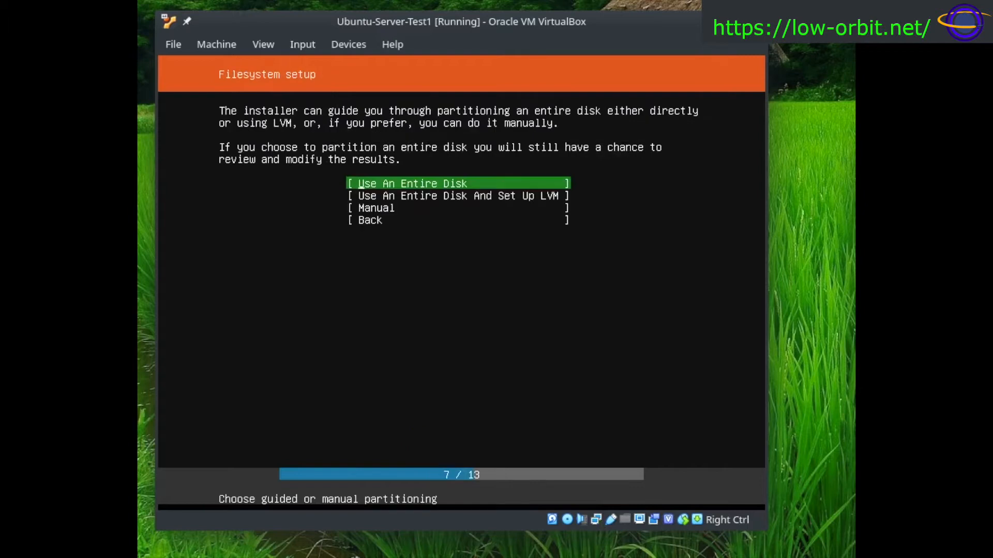
Set up the filesystem to use the entire disk and confirm the destructive action to begin the installation.
{"action": "key", "text": "Return"}
{"action": "key", "text": "Return"}
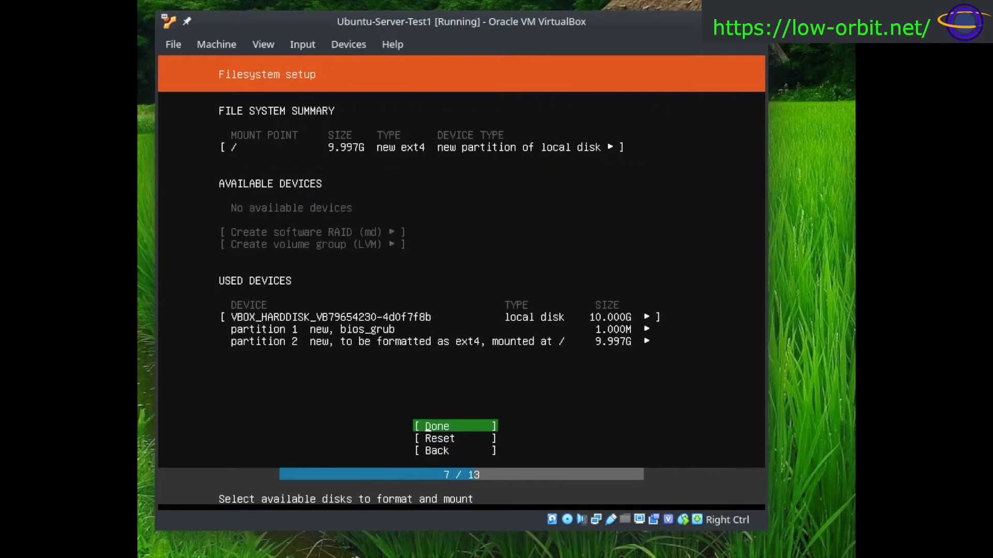
{"action": "key", "text": "Return"}
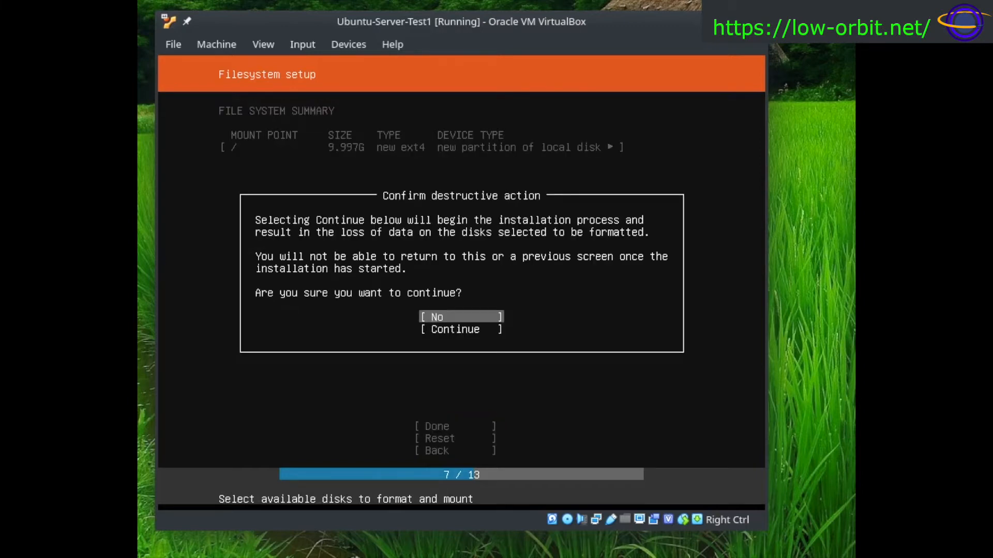
{"action": "key", "text": "Down"}
{"action": "key", "text": "Return"}
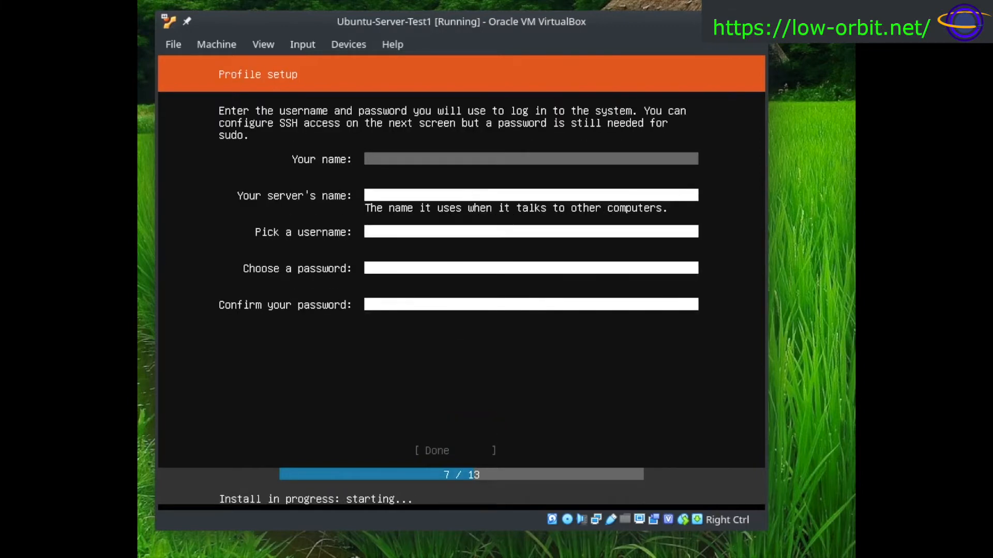
Fill in the profile with the user's full name, server name ubuntu-server-test1 and username user1.
{"action": "type", "text": "User One"}
{"action": "key", "text": "Tab"}
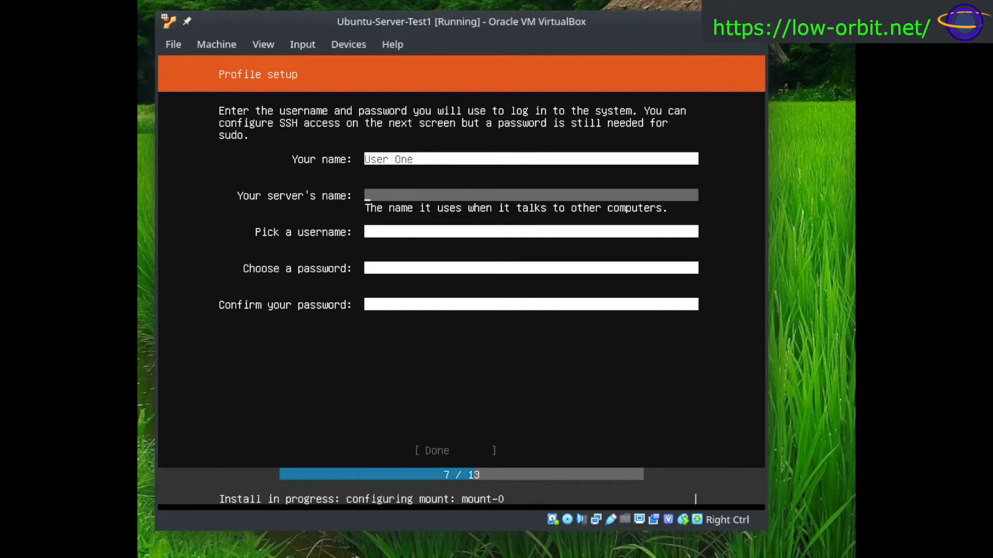
{"action": "type", "text": "ubuntu-server-test1"}
{"action": "key", "text": "Tab"}
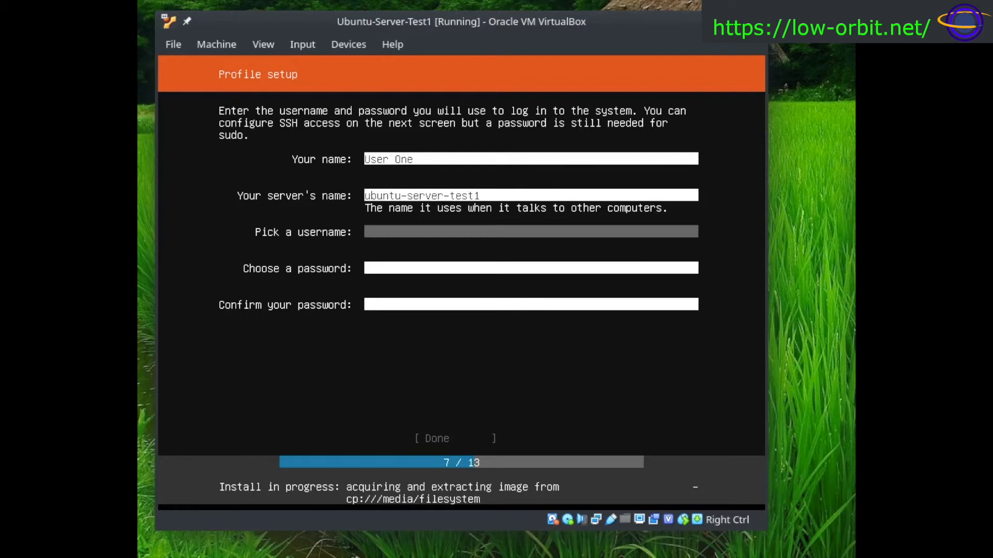
{"action": "type", "text": "user1"}
{"action": "key", "text": "Tab"}
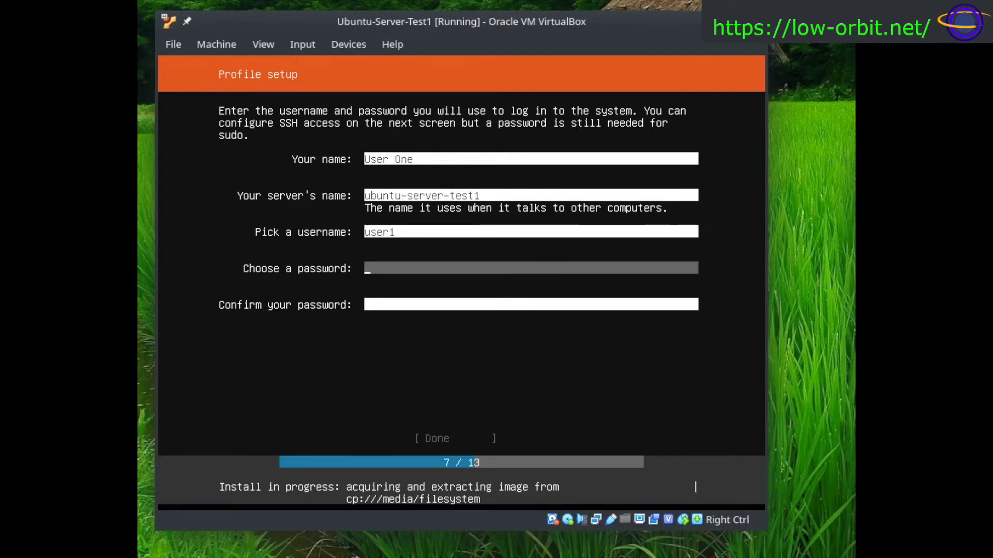
Enter and confirm the account password, and submit the profile setup.
{"action": "type", "text": "********"}
{"action": "key", "text": "Tab"}
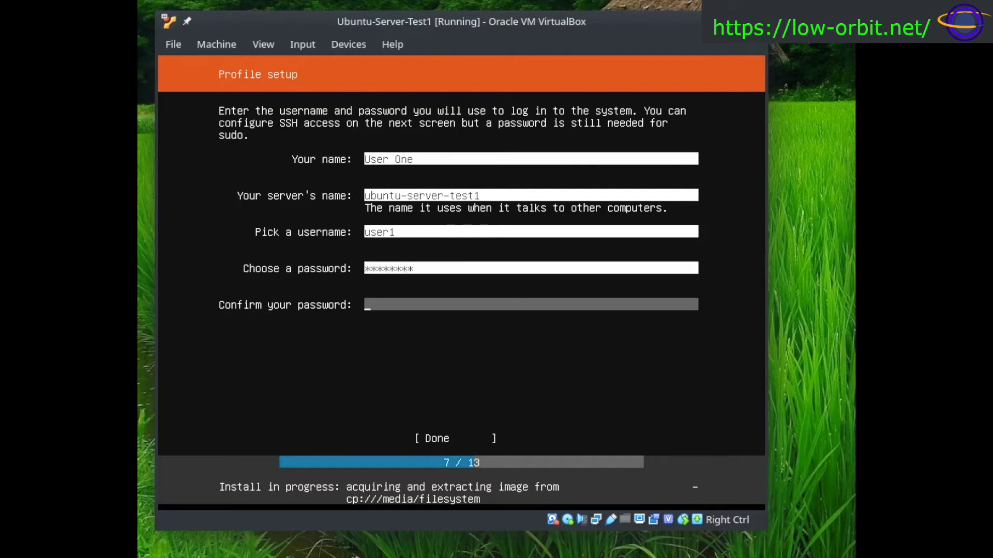
{"action": "type", "text": "********"}
{"action": "key", "text": "Tab"}
{"action": "key", "text": "Return"}
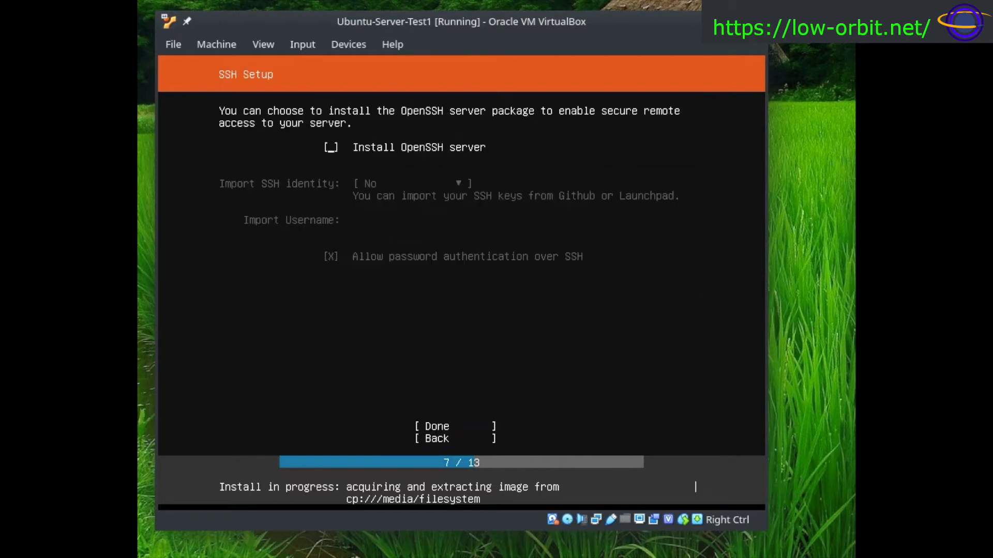
Enable installation of the OpenSSH server without importing an SSH identity, and complete the SSH setup.
{"action": "key", "text": "space"}
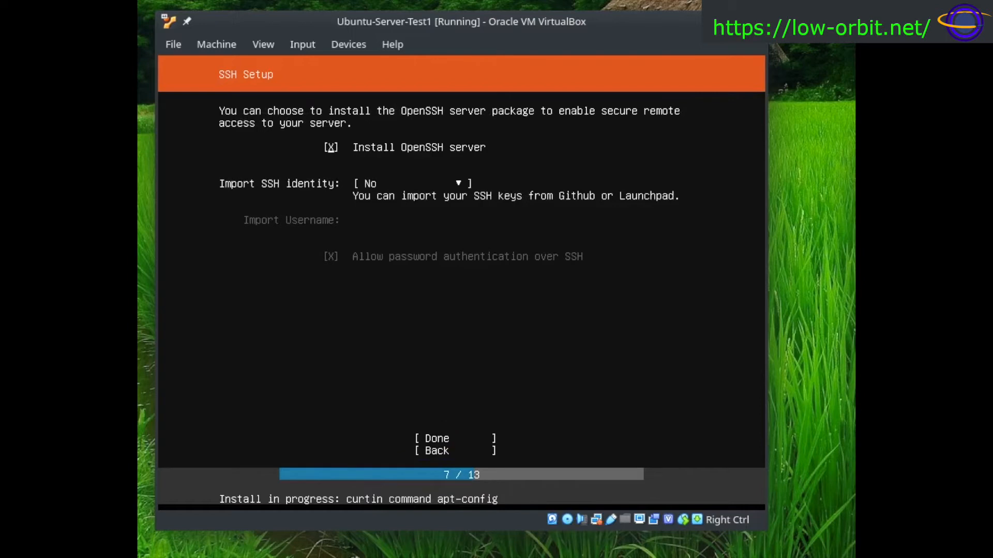
{"action": "key", "text": "Tab"}
{"action": "key", "text": "Tab"}
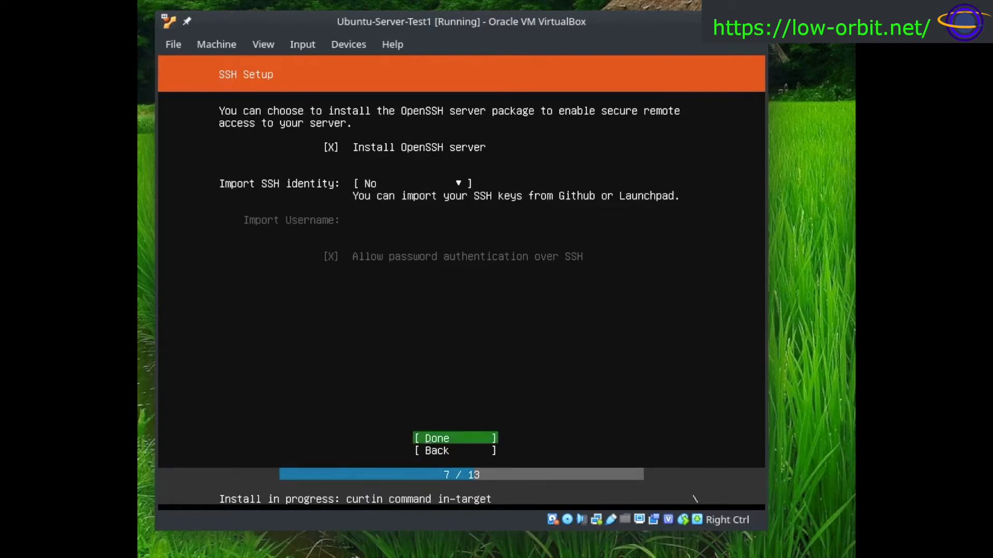
{"action": "key", "text": "Return"}
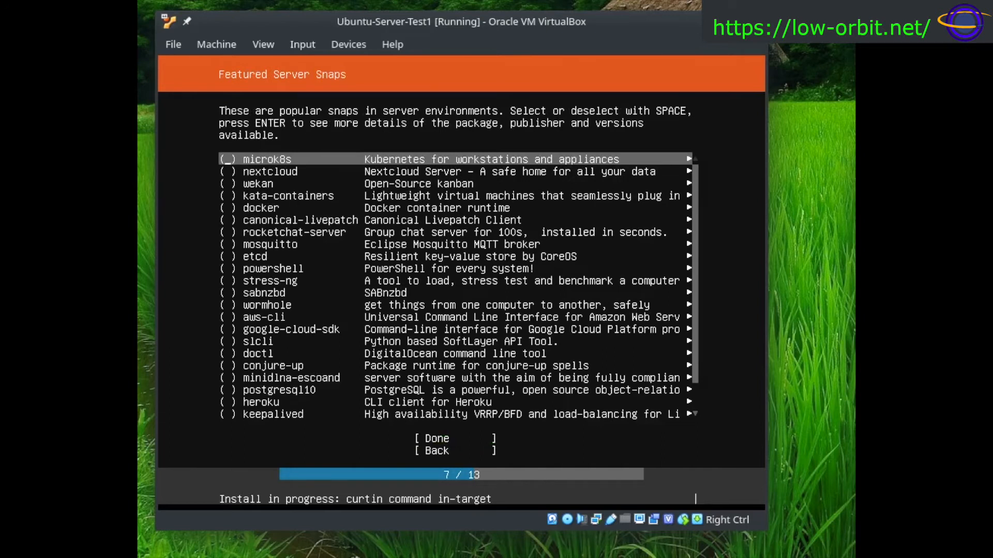
Look through the whole list of featured server snaps.
{"action": "key", "text": "Down"}
{"action": "key", "text": "Down"}
{"action": "key", "text": "Down"}
{"action": "key", "text": "Down"}
{"action": "key", "text": "Down"}
{"action": "key", "text": "Down"}
{"action": "key", "text": "Down"}
{"action": "key", "text": "Down"}
{"action": "key", "text": "Down"}
{"action": "key", "text": "Down"}
{"action": "key", "text": "Down"}
{"action": "key", "text": "Down"}
{"action": "key", "text": "Down"}
{"action": "key", "text": "Down"}
{"action": "key", "text": "Down"}
{"action": "key", "text": "Down"}
{"action": "key", "text": "Down"}
{"action": "key", "text": "Down"}
{"action": "key", "text": "Down"}
{"action": "key", "text": "Down"}
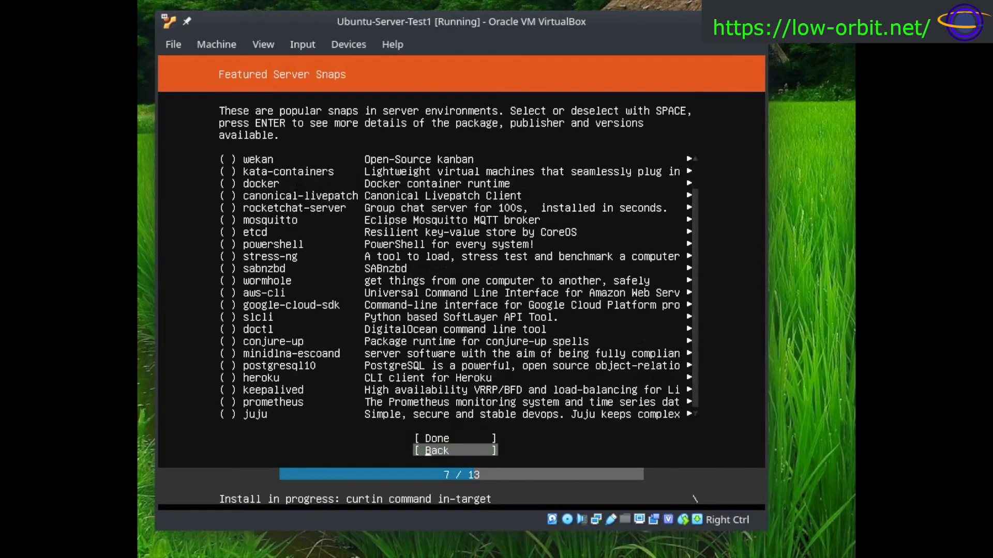
{"action": "key", "text": "Up"}
{"action": "key", "text": "Up"}
{"action": "key", "text": "Up"}
{"action": "key", "text": "Up"}
{"action": "key", "text": "Up"}
{"action": "key", "text": "Up"}
{"action": "key", "text": "Up"}
{"action": "key", "text": "Up"}
{"action": "key", "text": "Up"}
{"action": "key", "text": "Up"}
{"action": "key", "text": "Up"}
{"action": "key", "text": "Up"}
{"action": "key", "text": "Up"}
{"action": "key", "text": "Up"}
{"action": "key", "text": "Up"}
{"action": "key", "text": "Up"}
{"action": "key", "text": "Up"}
{"action": "key", "text": "Up"}
{"action": "key", "text": "Up"}
{"action": "key", "text": "Up"}
{"action": "key", "text": "Up"}
{"action": "key", "text": "Up"}
{"action": "key", "text": "Up"}
{"action": "key", "text": "Up"}
{"action": "key", "text": "Up"}
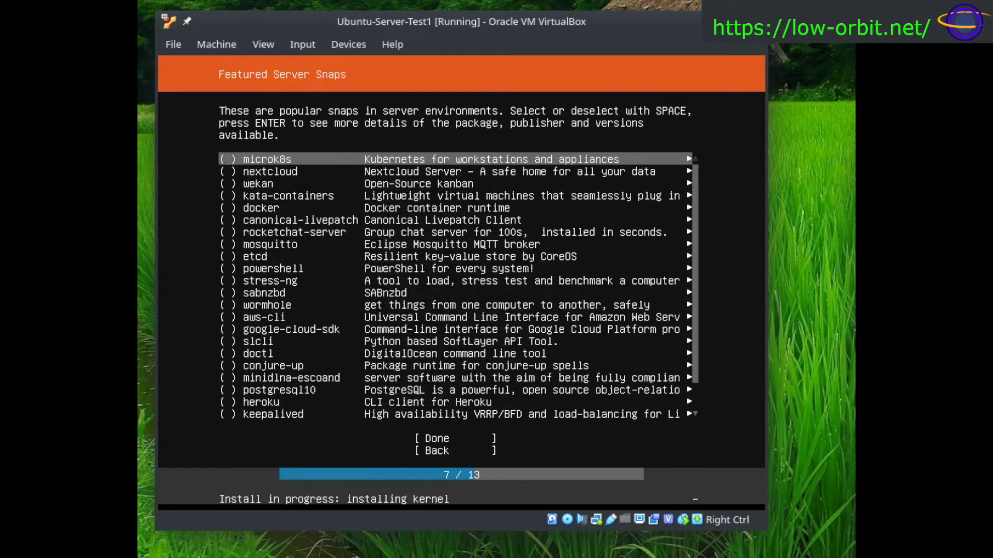
Proceed without selecting any snaps, and reboot into the installed system once the installation finishes.
{"action": "key", "text": "Tab"}
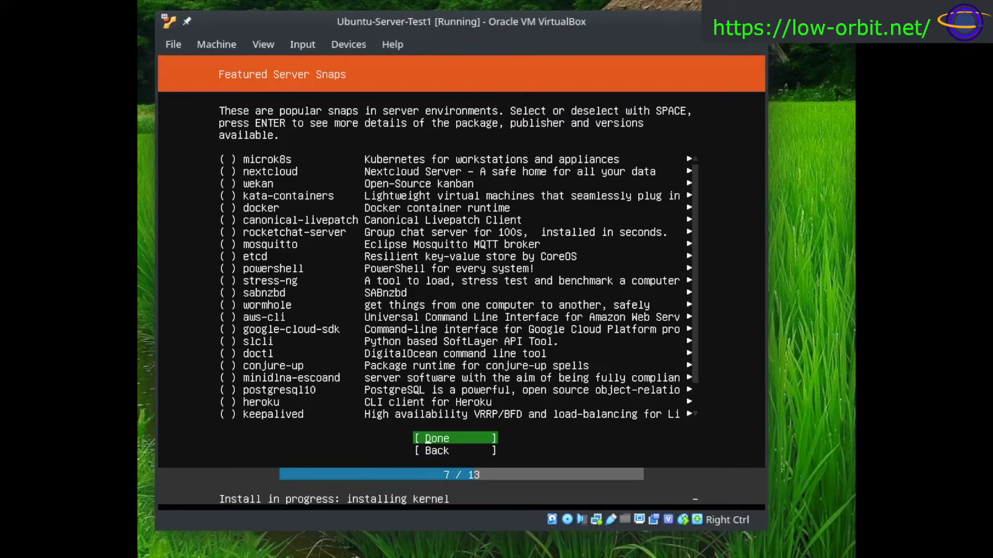
{"action": "key", "text": "Return"}
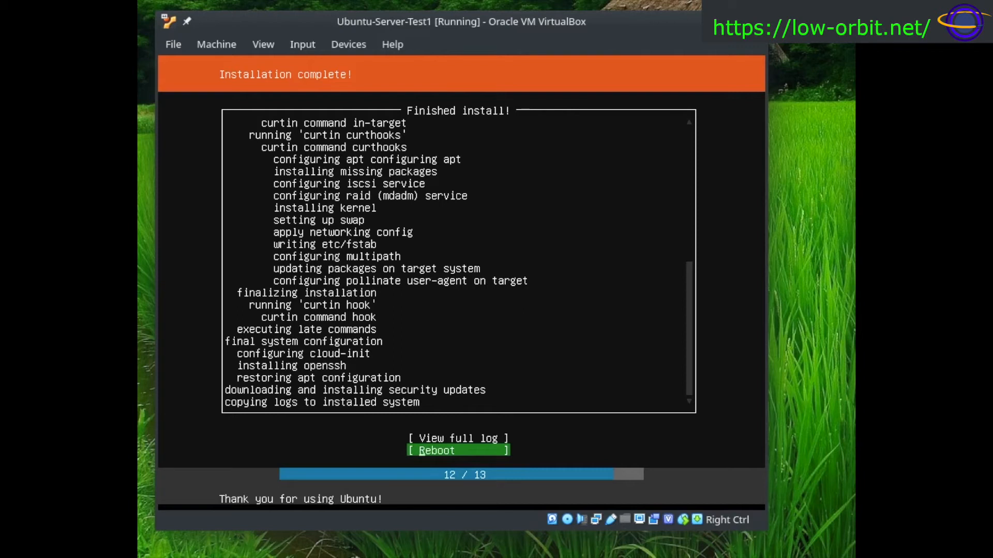
{"action": "key", "text": "Return"}
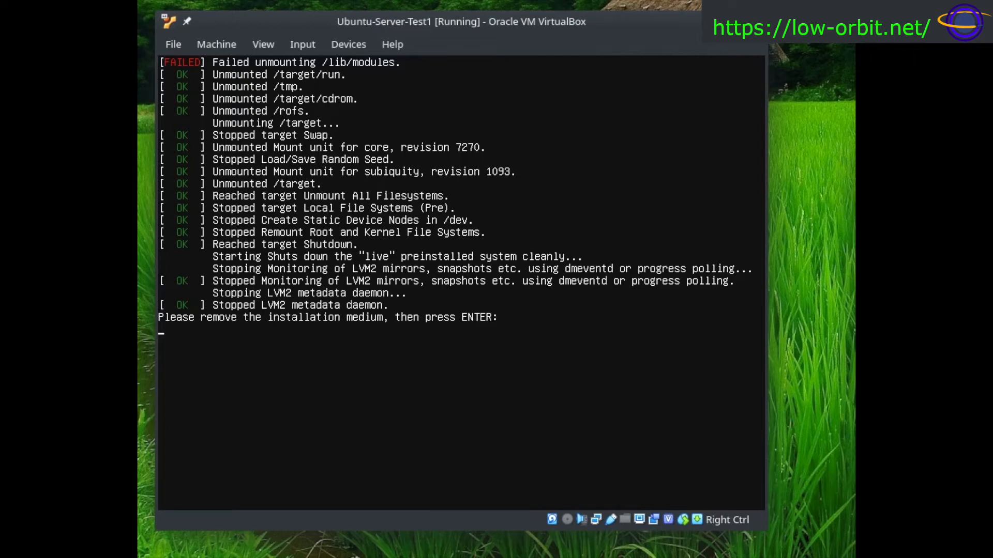
{"action": "key", "text": "Return"}
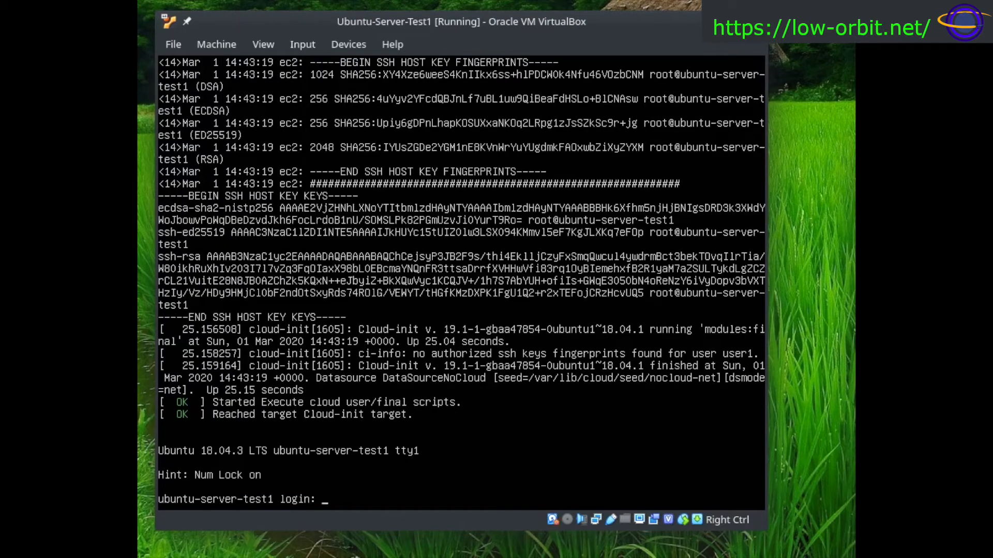
Log in to the server as user1 with the account password and clear the terminal.
{"action": "type", "text": "user1"}
{"action": "key", "text": "Return"}
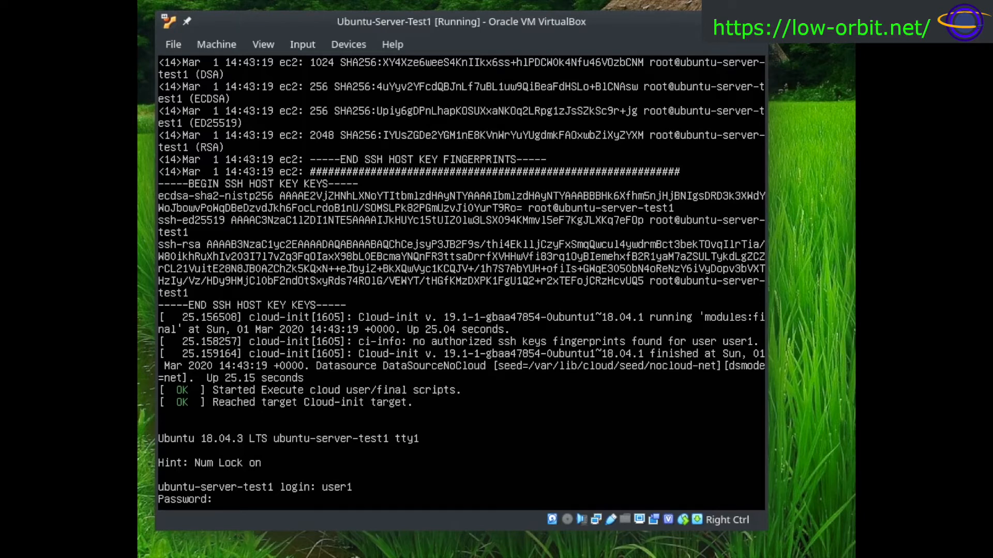
{"action": "key", "text": "Return"}
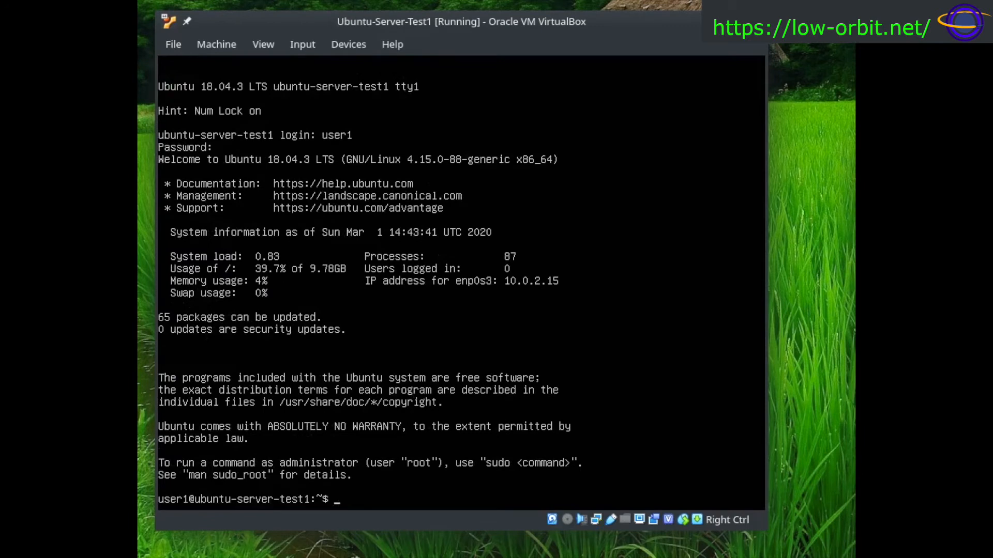
{"action": "type", "text": "clear"}
{"action": "key", "text": "Return"}
{"action": "type", "text": "ps -ef"}
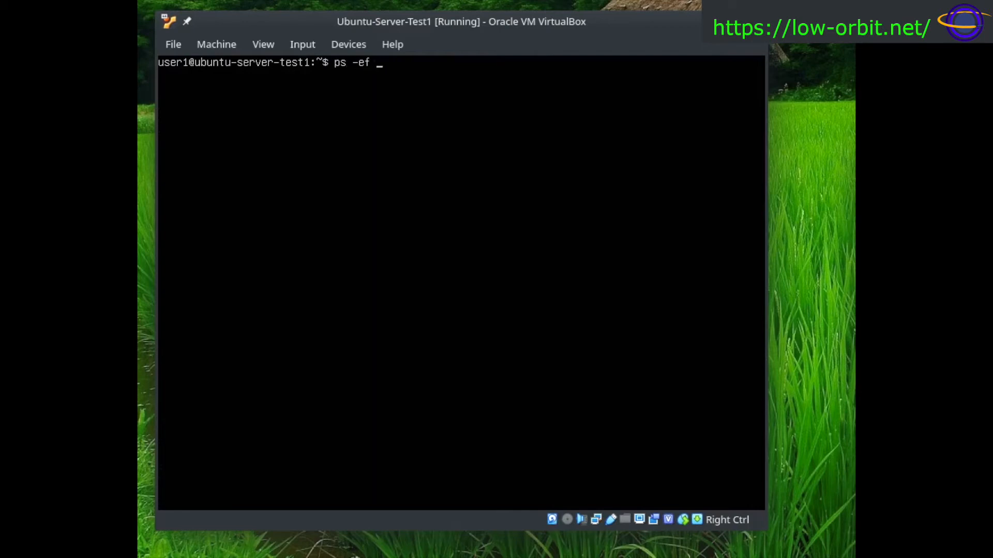
{"action": "key", "text": "BackSpace"}
{"action": "key", "text": "BackSpace"}
{"action": "key", "text": "BackSpace"}
{"action": "key", "text": "BackSpace"}
{"action": "key", "text": "BackSpace"}
{"action": "key", "text": "BackSpace"}
{"action": "key", "text": "BackSpace"}
Check the kernel and distribution release with uname -a and cat /etc/issue.
{"action": "type", "text": "uname -a"}
{"action": "key", "text": "Return"}
{"action": "type", "text": "cat"}
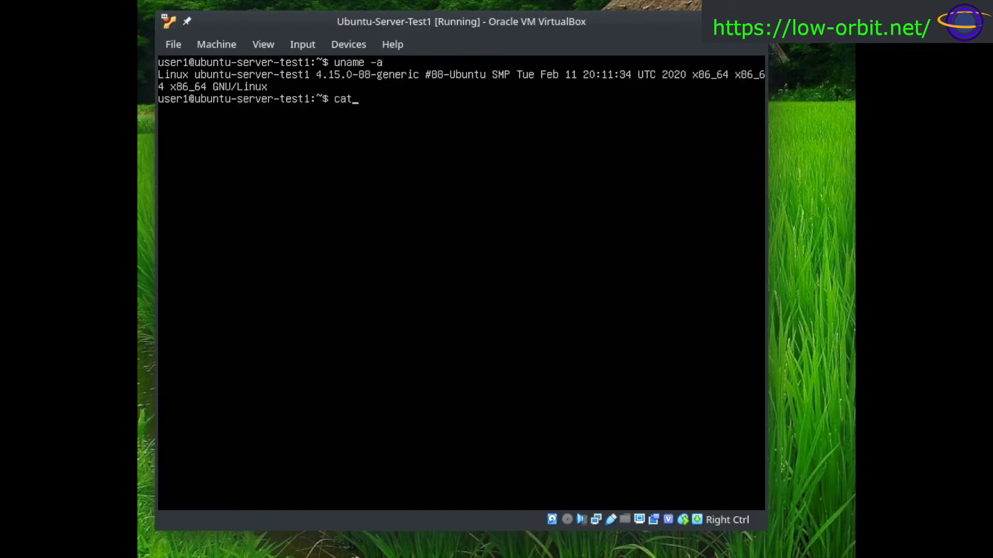
{"action": "type", "text": " /etc/issue"}
{"action": "key", "text": "Return"}
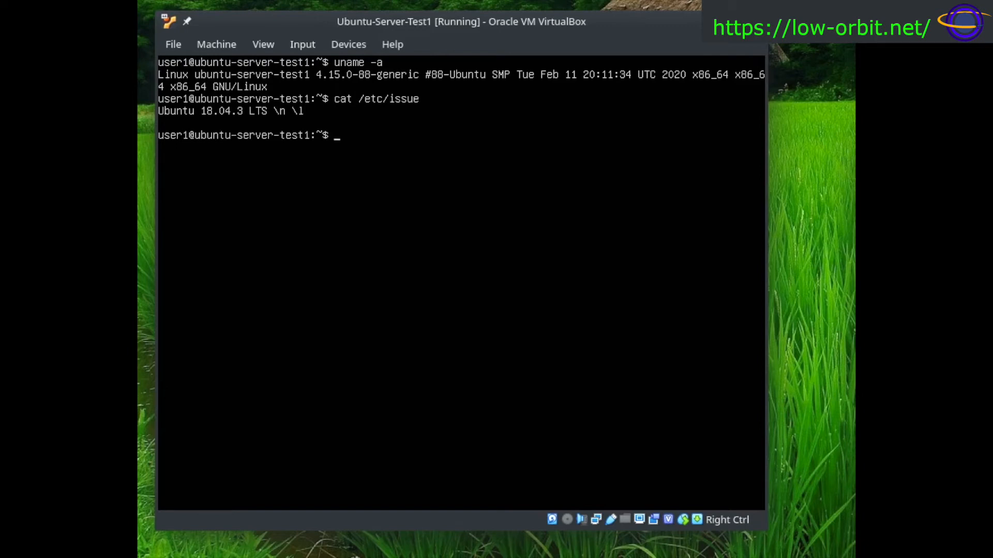
Open a root login shell with sudo su -, entering the account password.
{"action": "type", "text": "sudo su -"}
{"action": "key", "text": "Return"}
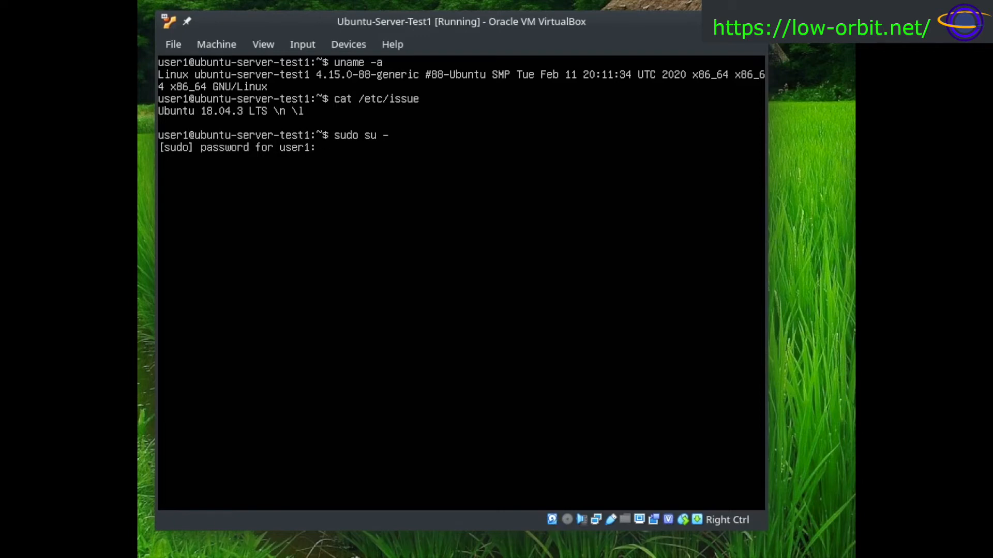
{"action": "key", "text": "Return"}
Check the active account with whoami and exit the root shell.
{"action": "type", "text": "whoami"}
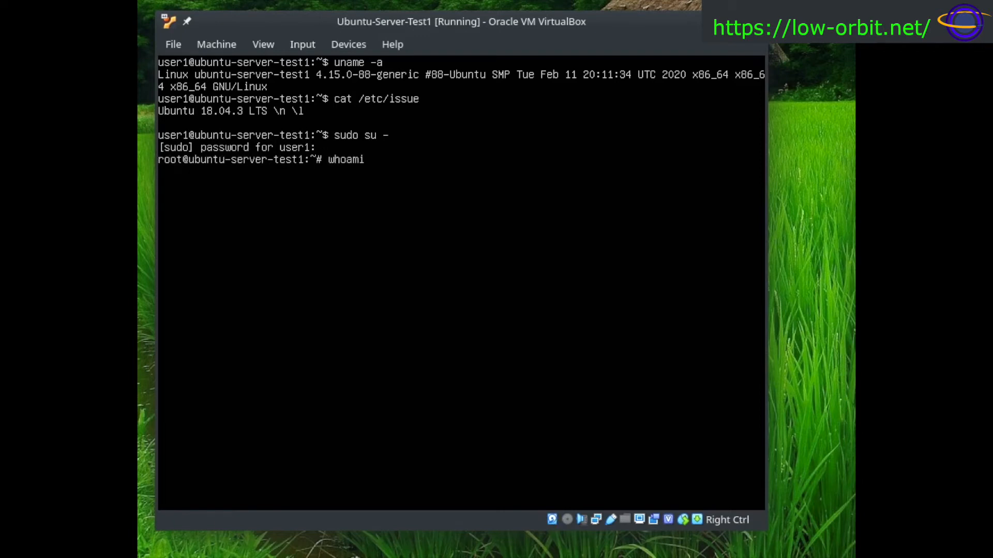
{"action": "key", "text": "Return"}
{"action": "type", "text": "exit"}
{"action": "key", "text": "Return"}
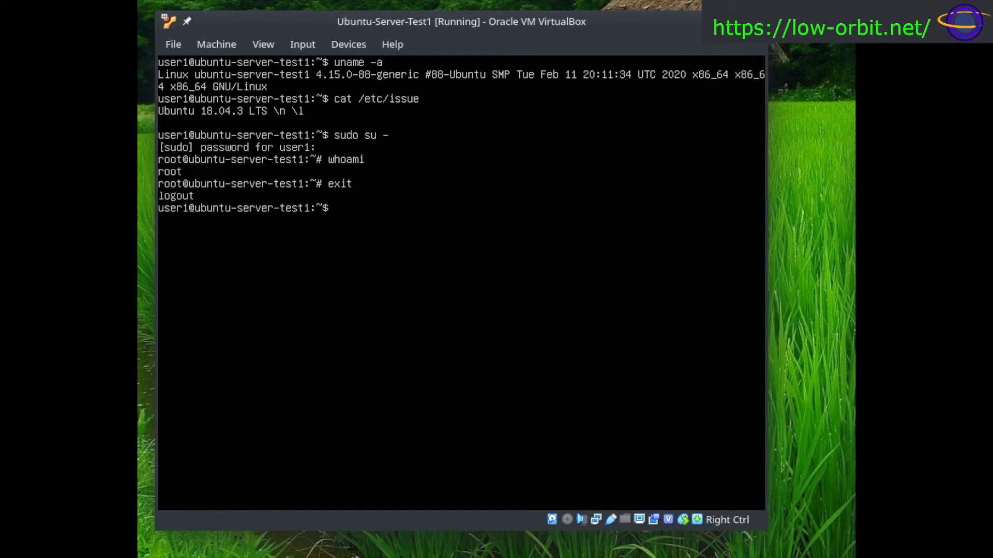
List the running SSH processes with ps -ef |grep -i ssh.
{"action": "type", "text": "ps -ef |grep -i ssh"}
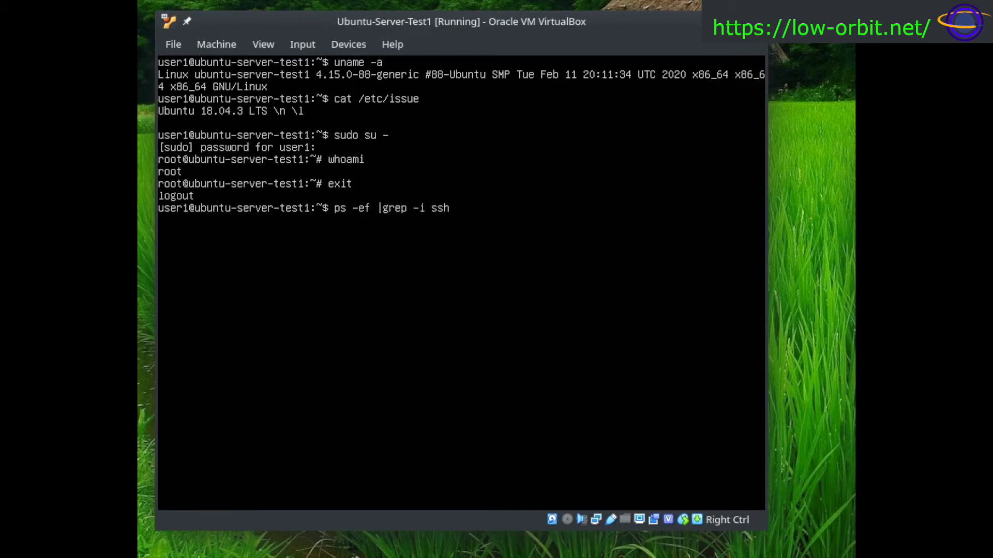
{"action": "key", "text": "Return"}
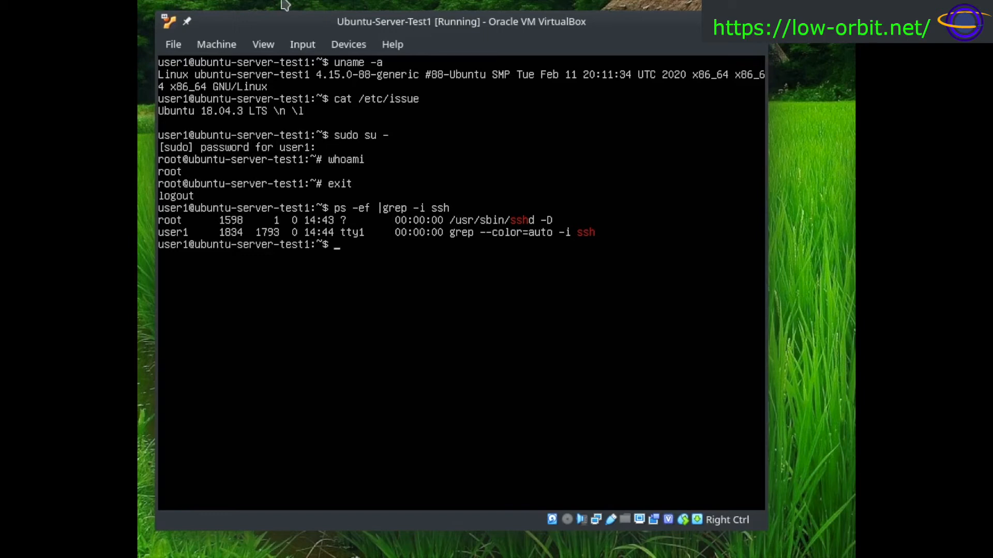
{"action": "left_click", "coordinate": [174, 45]}
{"action": "mouse_move", "coordinate": [227, 44]}
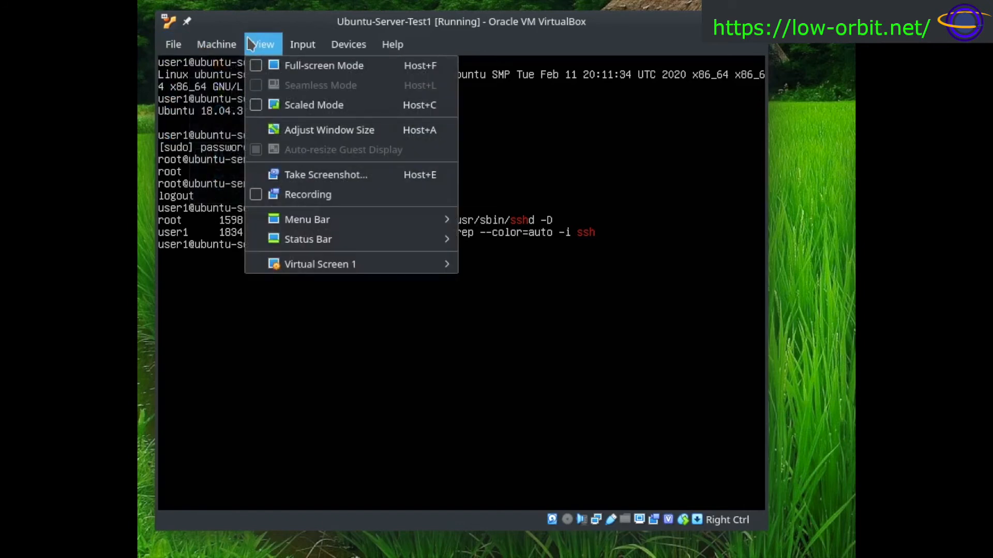
{"action": "mouse_move", "coordinate": [185, 46]}
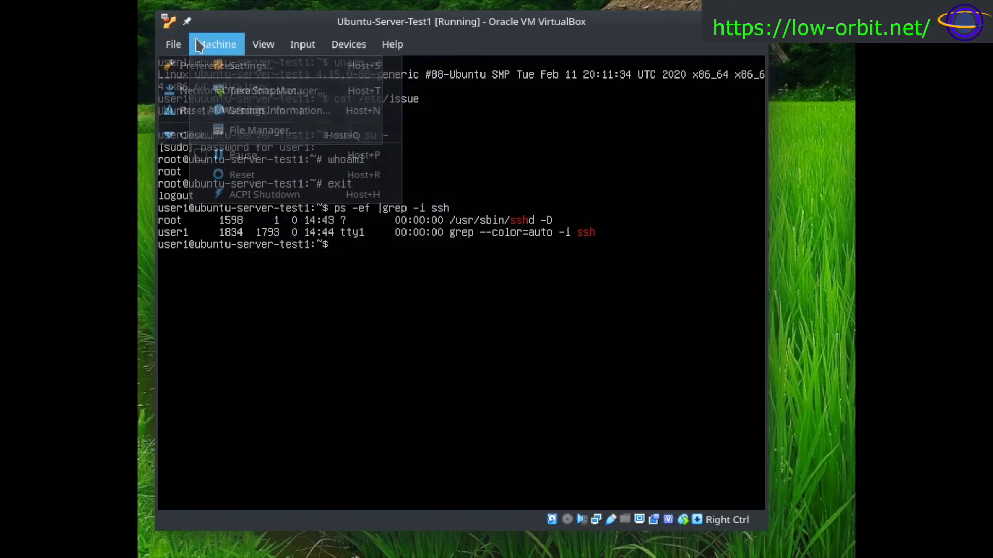
Add a new port forwarding rule to network Adapter 1 in the Ubuntu-Server-Test1 machine's settings.
{"action": "left_click", "coordinate": [249, 65]}
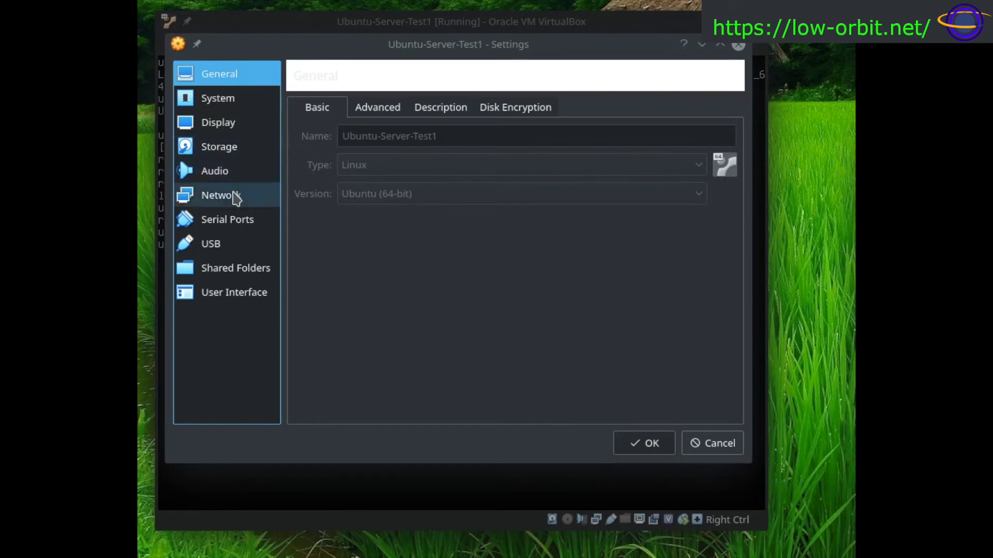
{"action": "left_click", "coordinate": [237, 197]}
{"action": "left_click", "coordinate": [346, 212]}
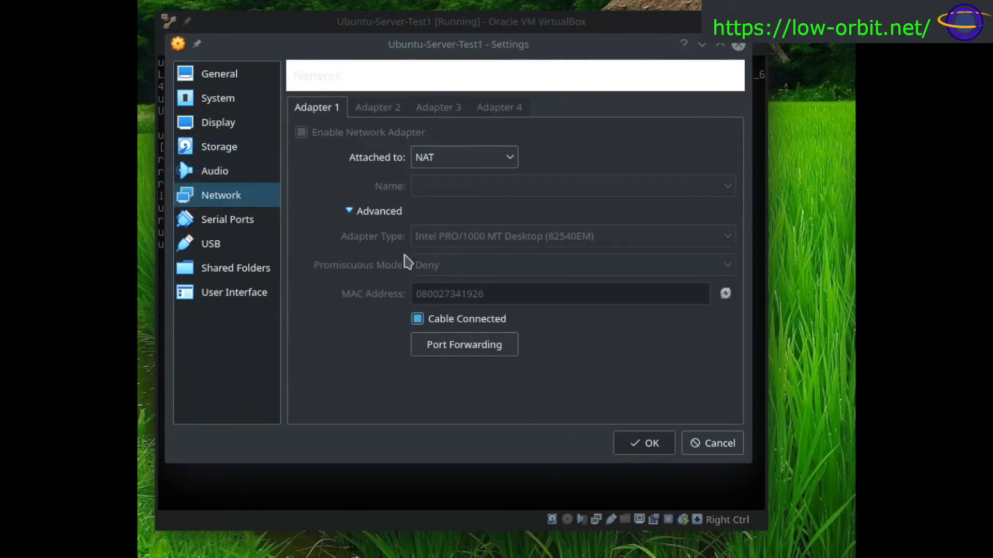
{"action": "left_click", "coordinate": [459, 346]}
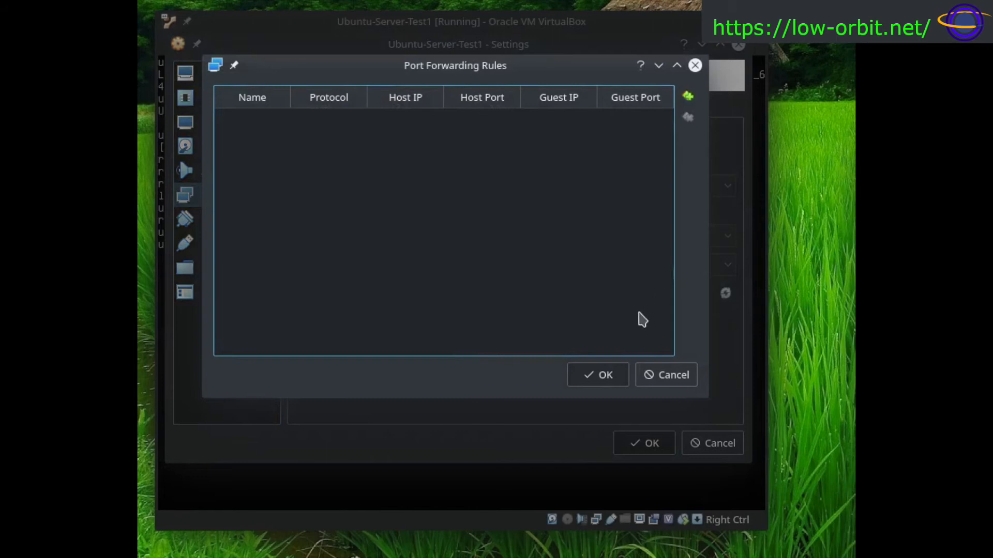
{"action": "left_click", "coordinate": [687, 97]}
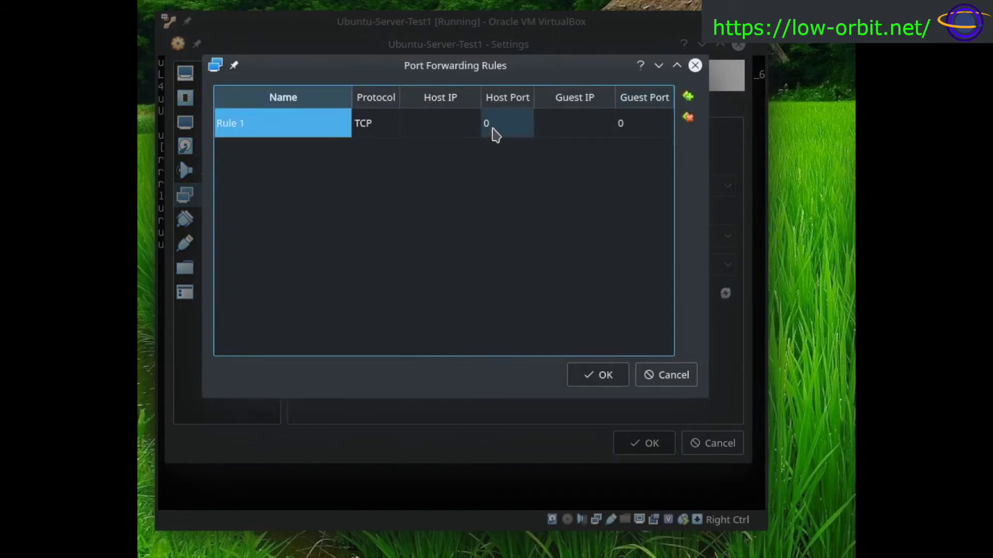
Set the forwarding rule's host port to 1212 and guest port to 22, and save the machine settings.
{"action": "left_click", "coordinate": [497, 133]}
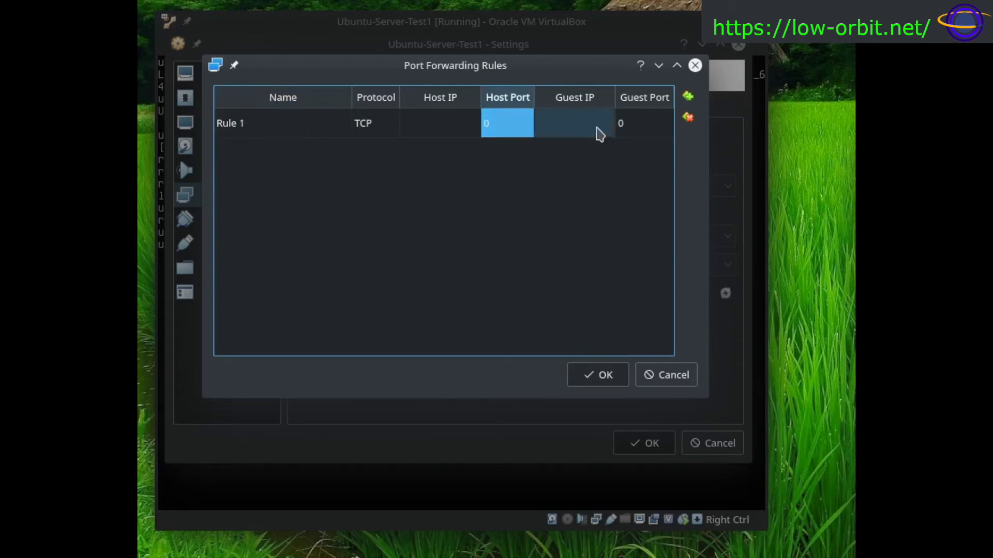
{"action": "double_click", "coordinate": [500, 122]}
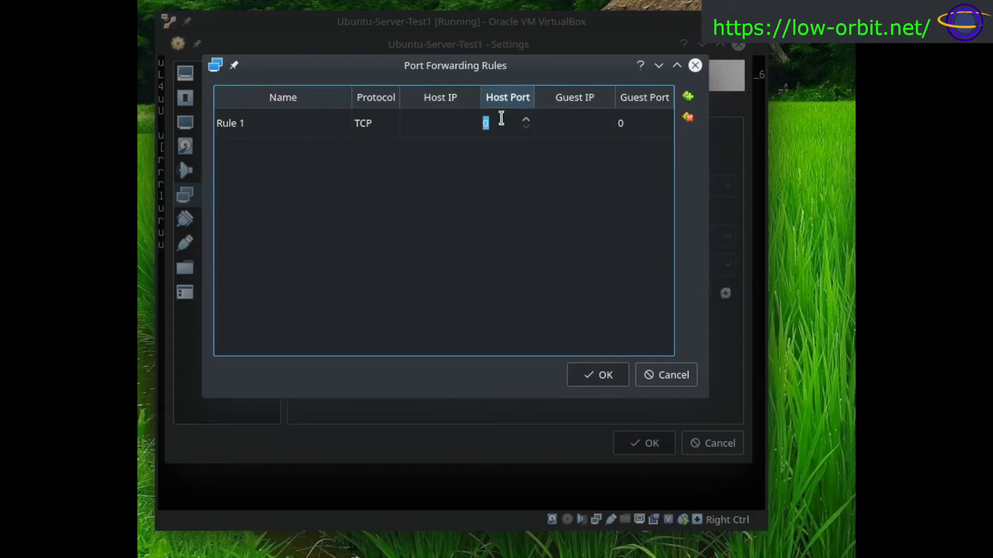
{"action": "type", "text": "1212"}
{"action": "left_click", "coordinate": [658, 136]}
{"action": "double_click", "coordinate": [657, 129]}
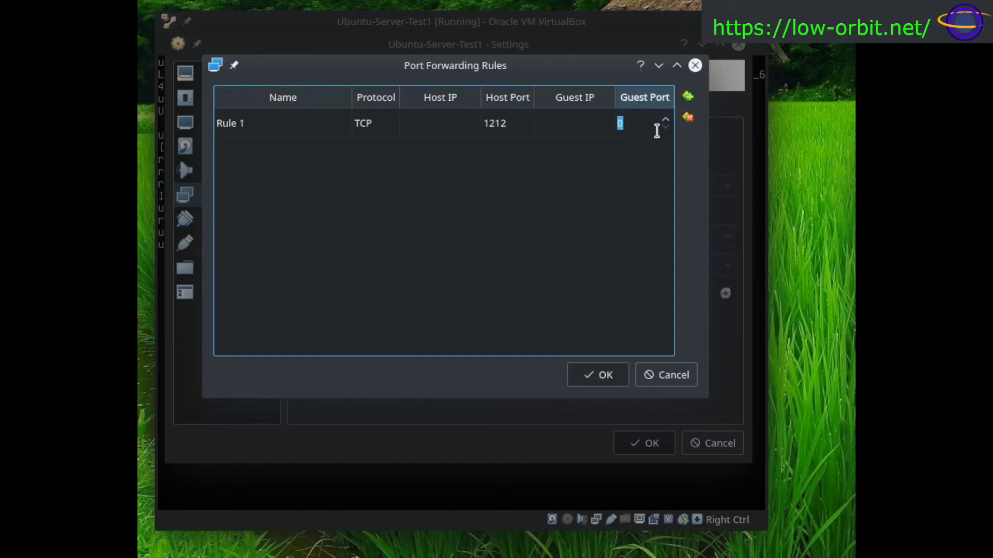
{"action": "type", "text": "22"}
{"action": "left_click", "coordinate": [603, 373]}
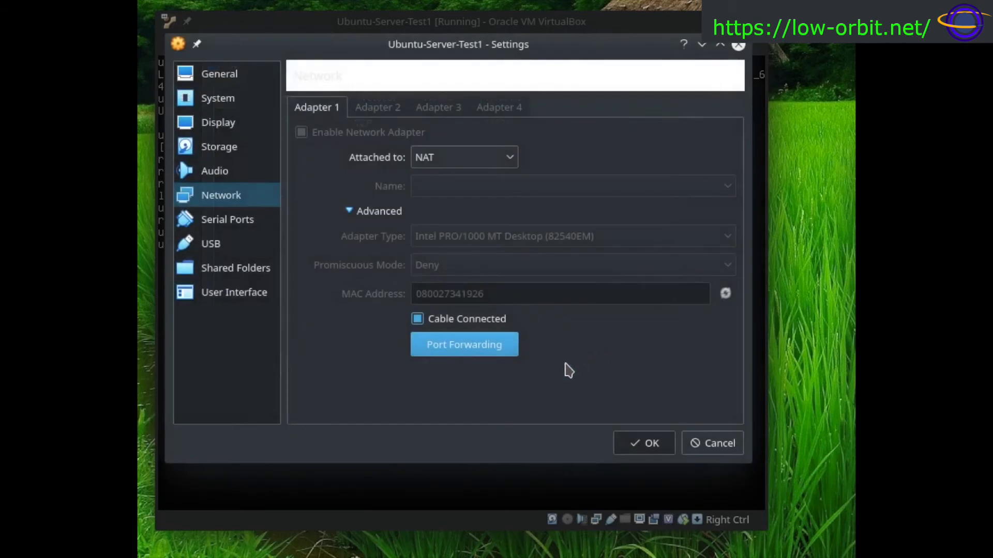
{"action": "left_click", "coordinate": [650, 445]}
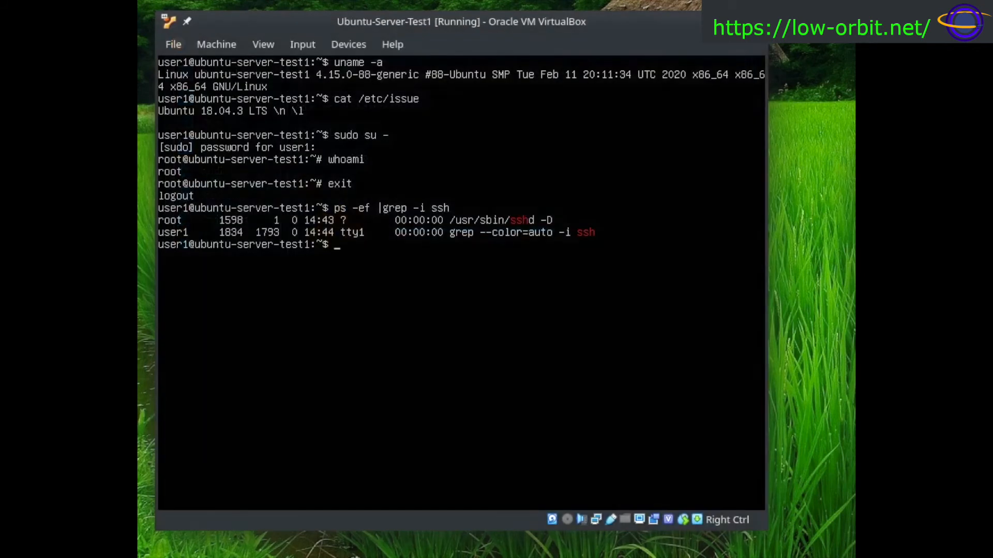
Switch to the host's Konsole terminal, try ssh 127.0.0.1 on the default port, and abort at the host authenticity question.
{"action": "key", "text": "alt+Tab"}
{"action": "left_click_drag", "start_coordinate": [171, 409], "coordinate": [288, 223]}
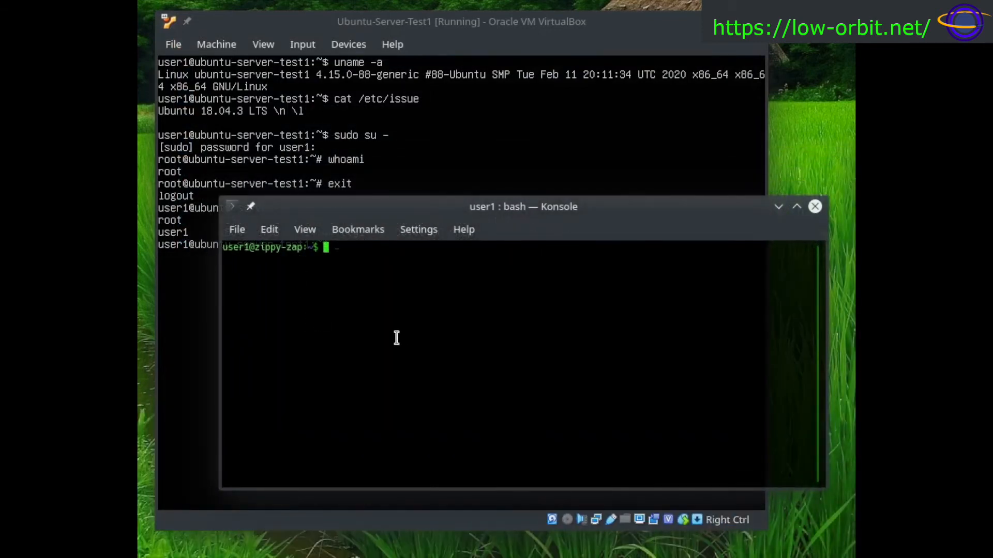
{"action": "type", "text": "ssh 127.0.0.1"}
{"action": "key", "text": "Return"}
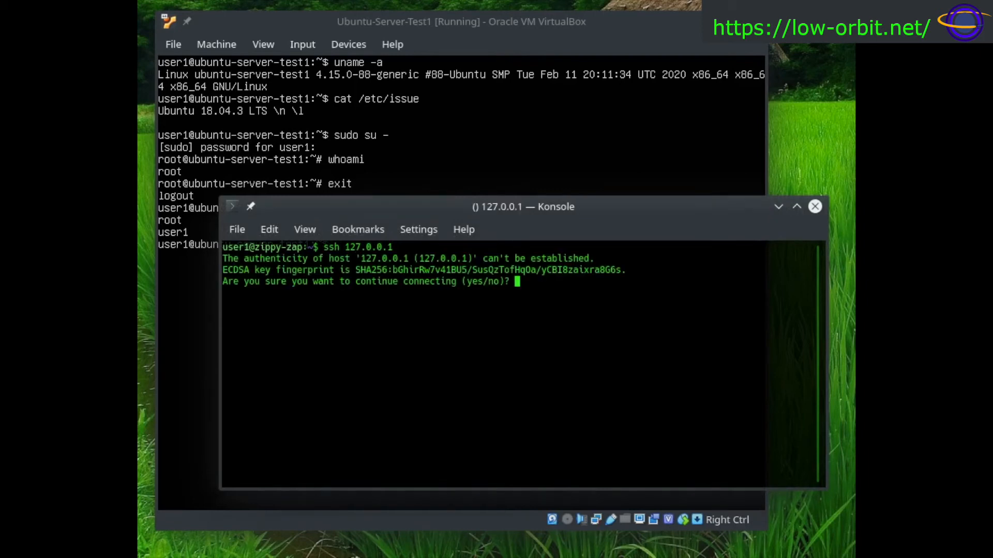
{"action": "type", "text": "ye"}
{"action": "key", "text": "Escape"}
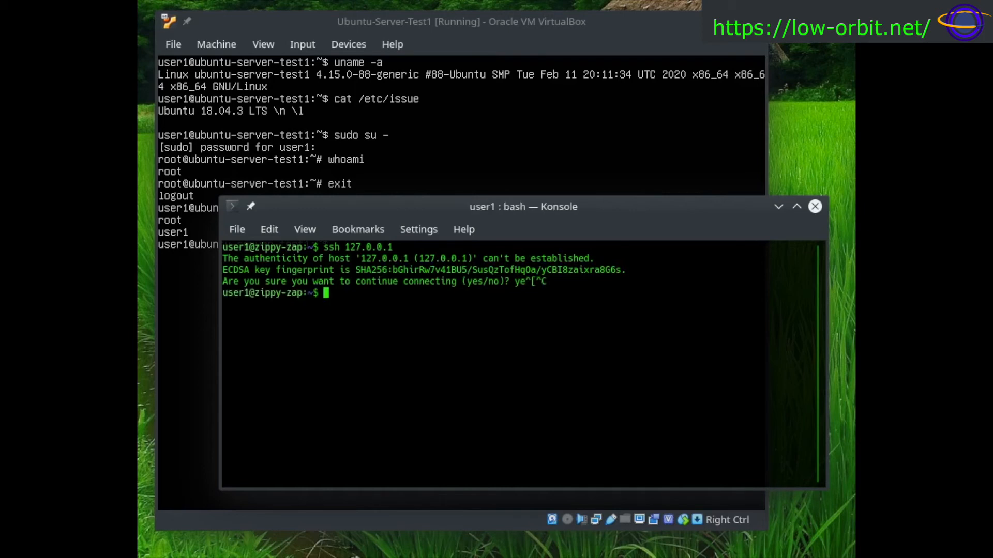
Connect to the virtual machine with ssh 127.0.0.1 -p 1212, accepting the host key and entering the account password.
{"action": "key", "text": "Up"}
{"action": "type", "text": "-p 1212"}
{"action": "key", "text": "Return"}
{"action": "type", "text": "yes"}
{"action": "key", "text": "Return"}
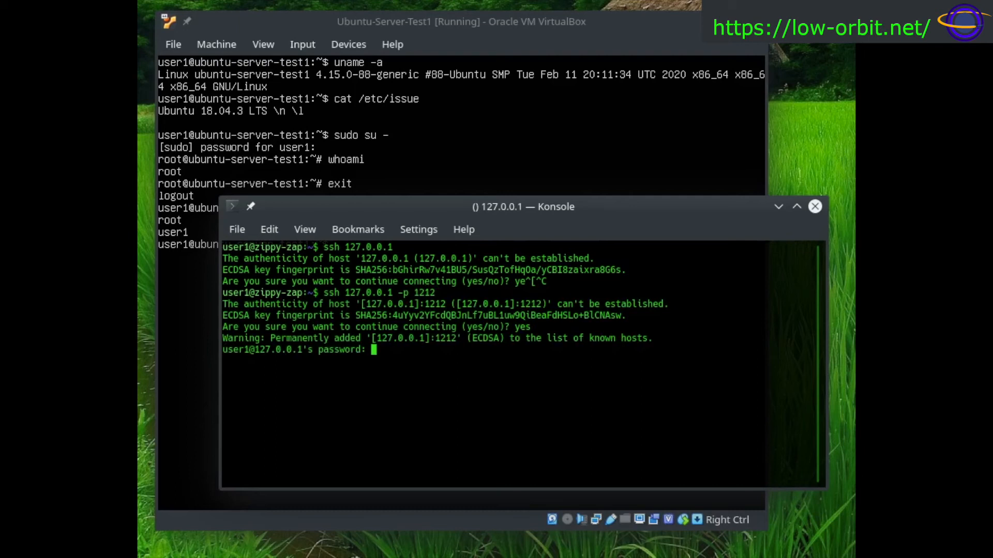
{"action": "key", "text": "Return"}
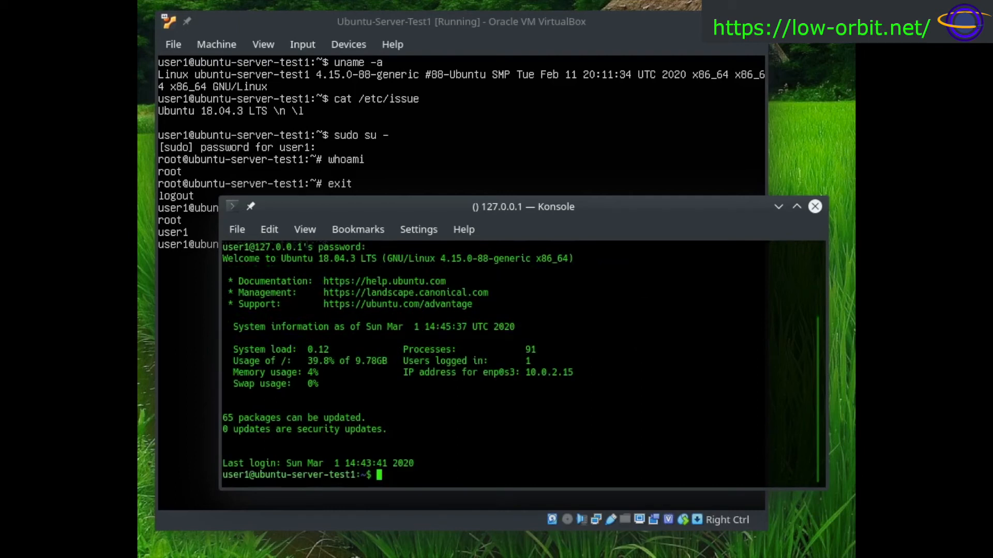
Clear the SSH session's screen, check the kernel with uname -a and list the logged-in users with who.
{"action": "type", "text": "clear"}
{"action": "key", "text": "Return"}
{"action": "type", "text": "uname -a"}
{"action": "key", "text": "Return"}
{"action": "type", "text": "who"}
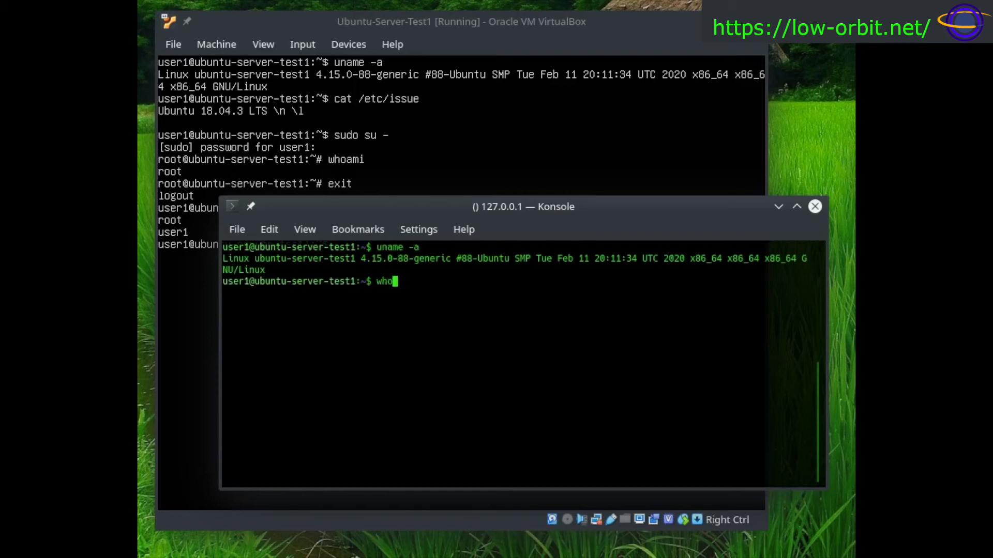
{"action": "key", "text": "Return"}
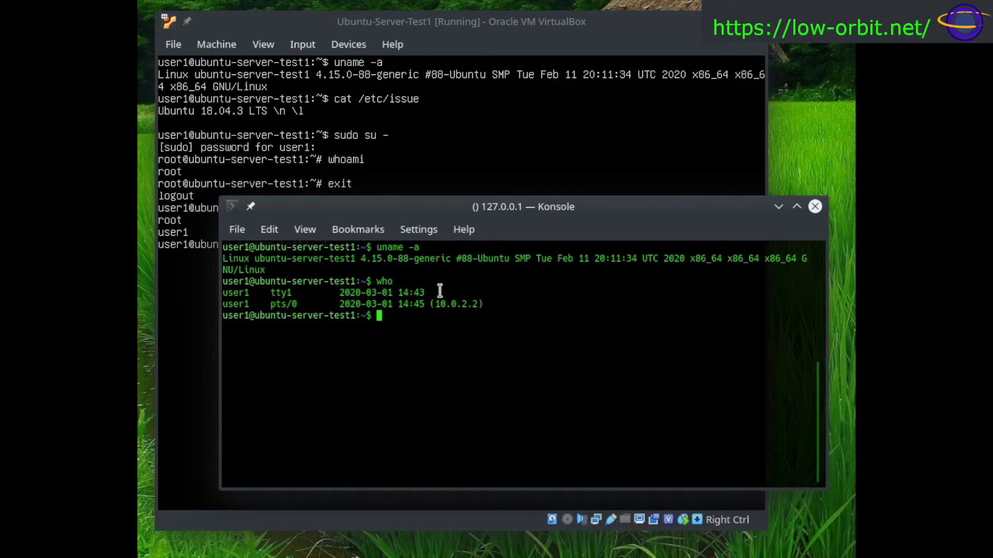
{"action": "left_click_drag", "start_coordinate": [370, 205], "coordinate": [340, 261]}
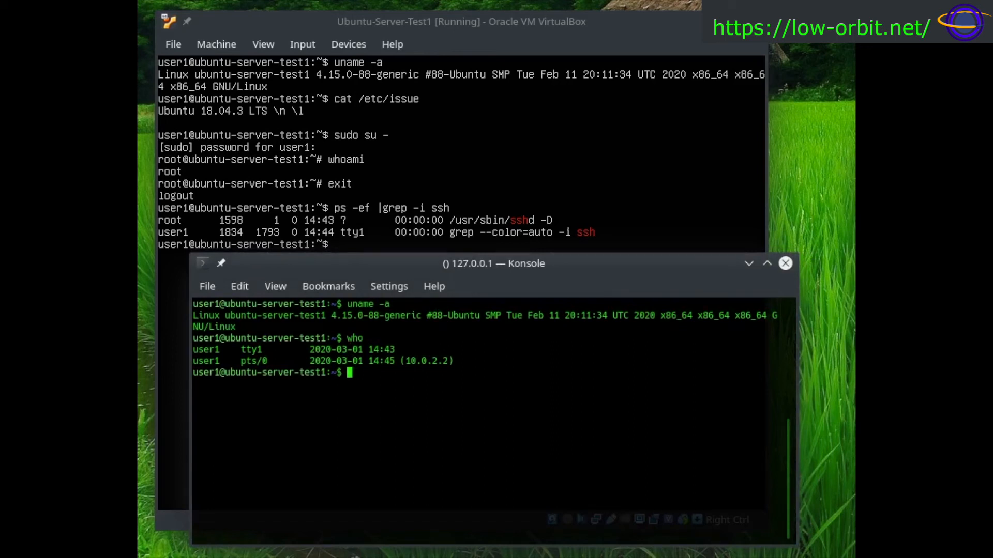
{"action": "type", "text": "lsb_"}
{"action": "key", "text": "BackSpace"}
{"action": "key", "text": "BackSpace"}
{"action": "key", "text": "BackSpace"}
{"action": "key", "text": "BackSpace"}
List the server's TCP connections and listening ports with netstat -naptl in the SSH session.
{"action": "type", "text": "netstrat"}
{"action": "key", "text": "BackSpace"}
{"action": "key", "text": "BackSpace"}
{"action": "key", "text": "BackSpace"}
{"action": "key", "text": "BackSpace"}
{"action": "type", "text": "tat -nas"}
{"action": "key", "text": "BackSpace"}
{"action": "type", "text": "ptl"}
{"action": "key", "text": "Return"}
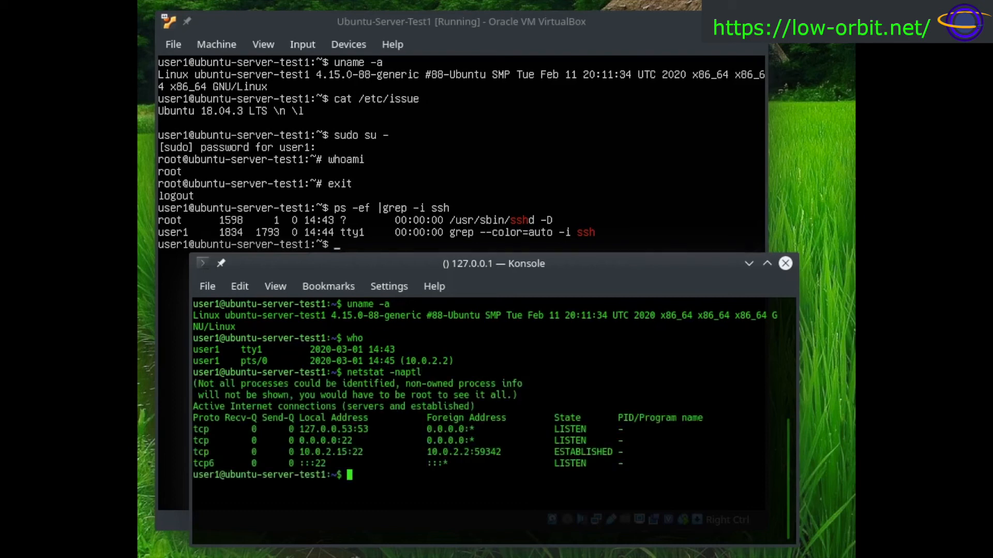